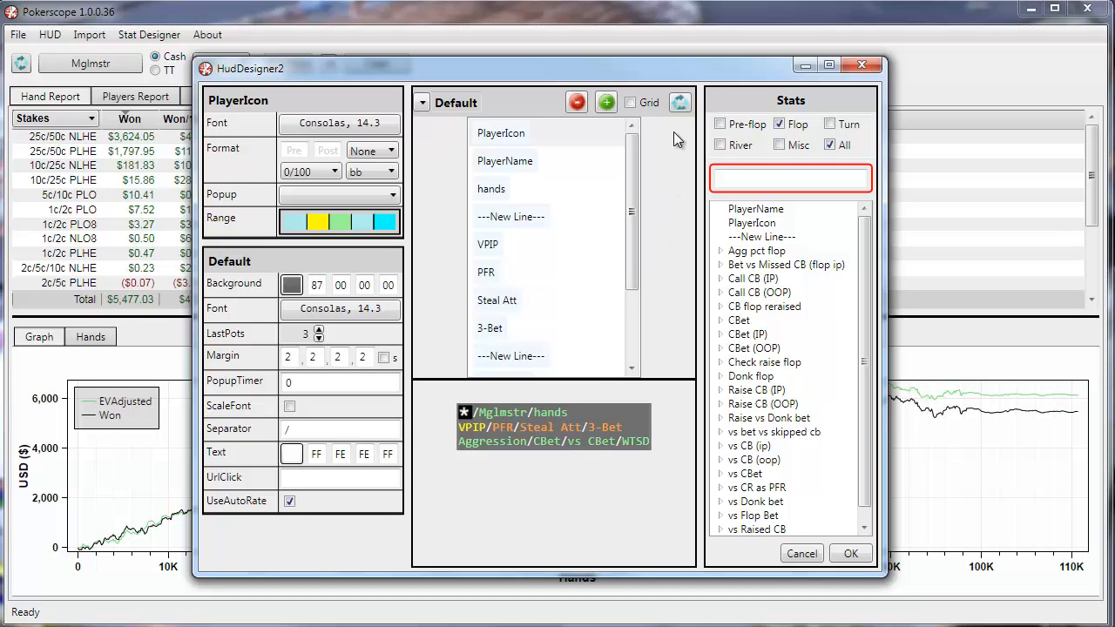
- Create a new HUD configuration based on Default, name it Video-HUD, and refresh the preview
click(679, 102)
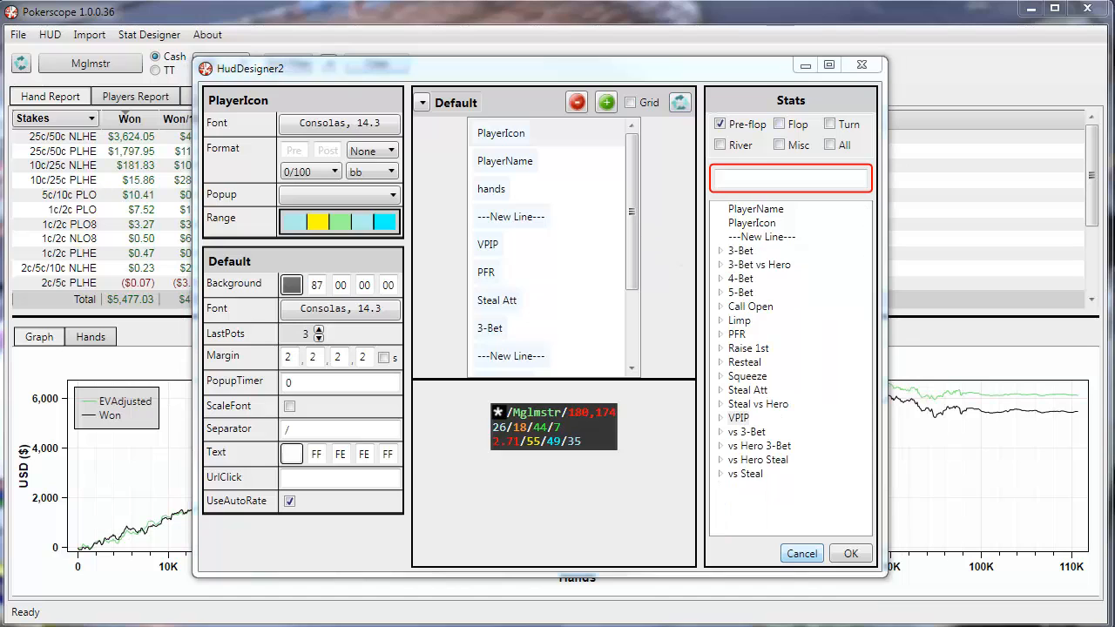
click(606, 103)
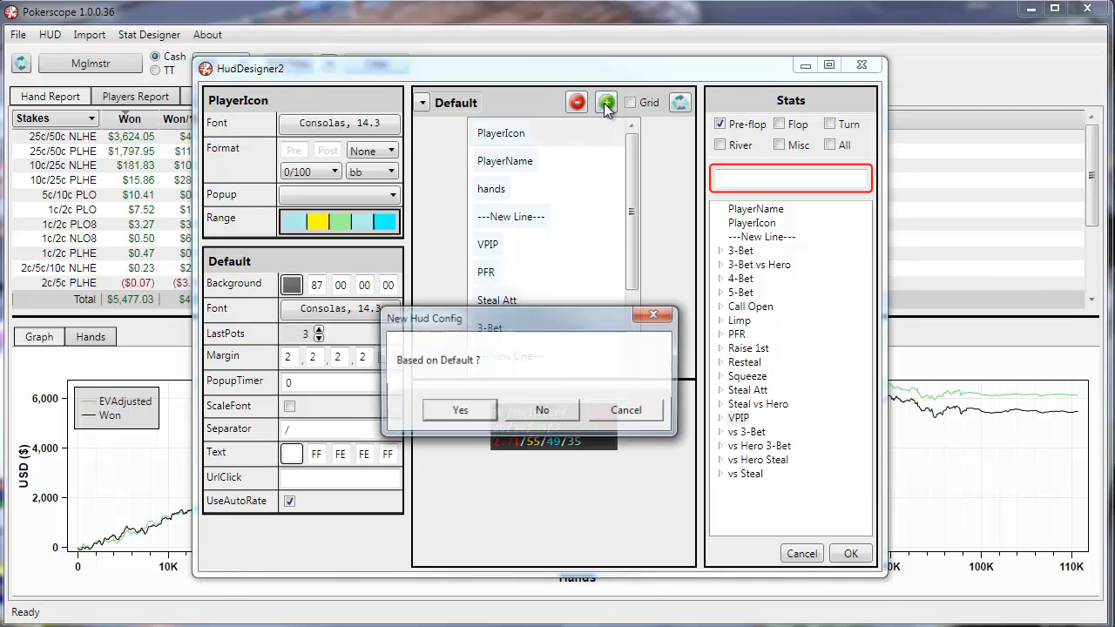
click(455, 413)
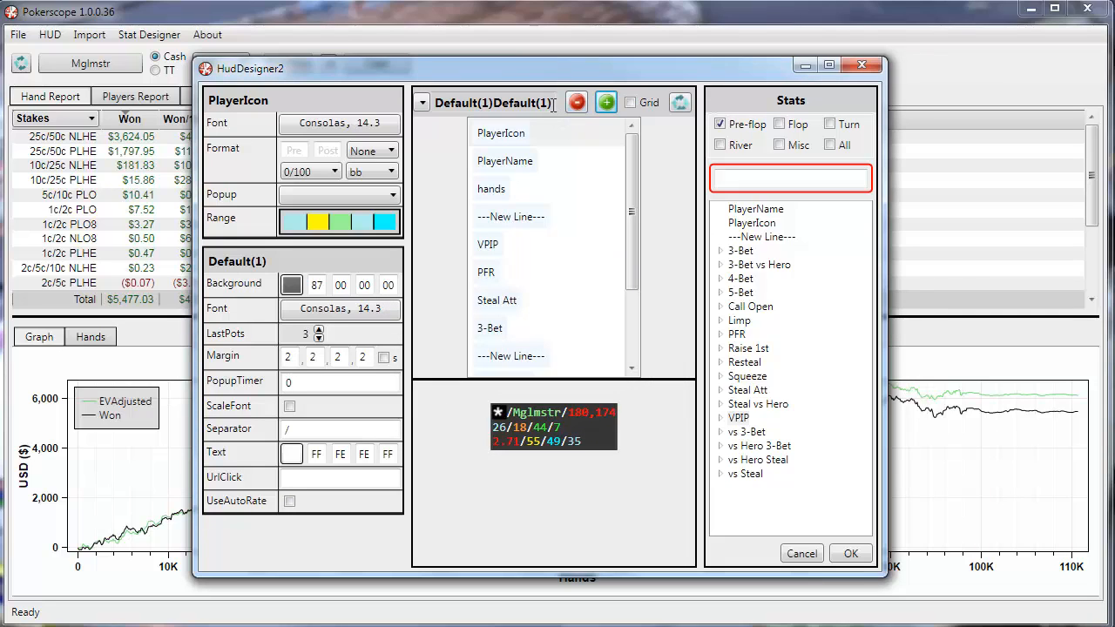
drag(552, 103, 394, 116)
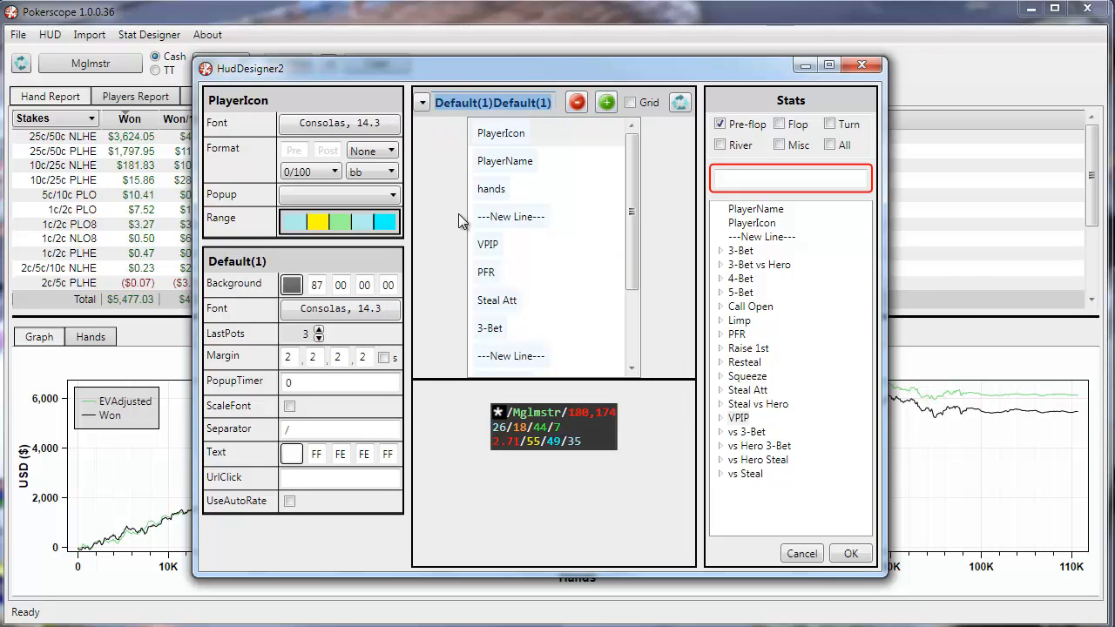
text(Video-)
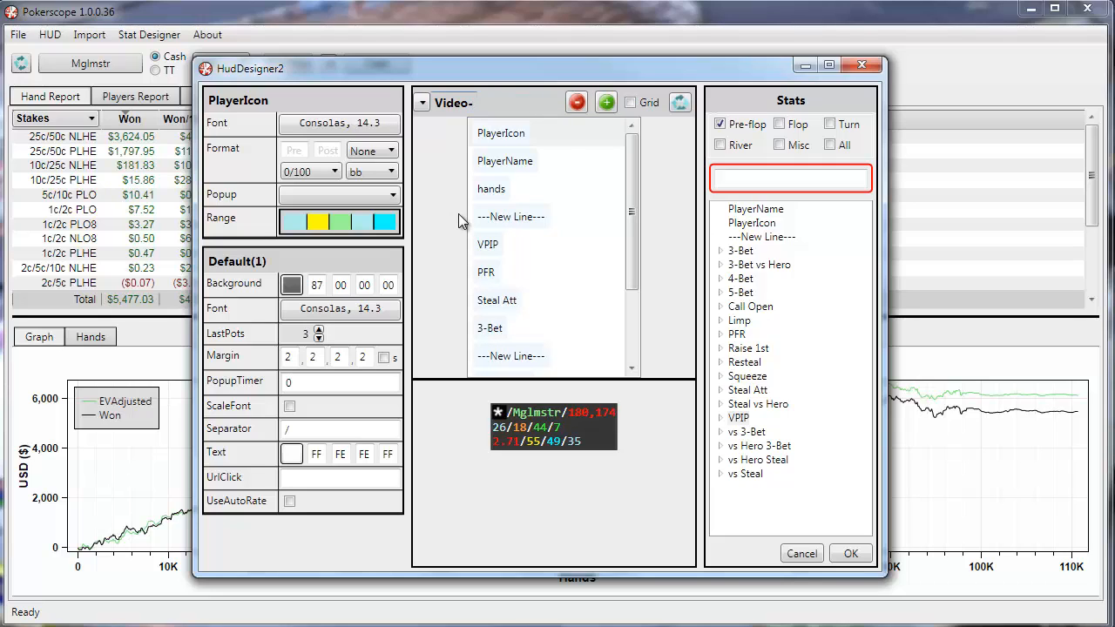
text(HUD)
click(677, 104)
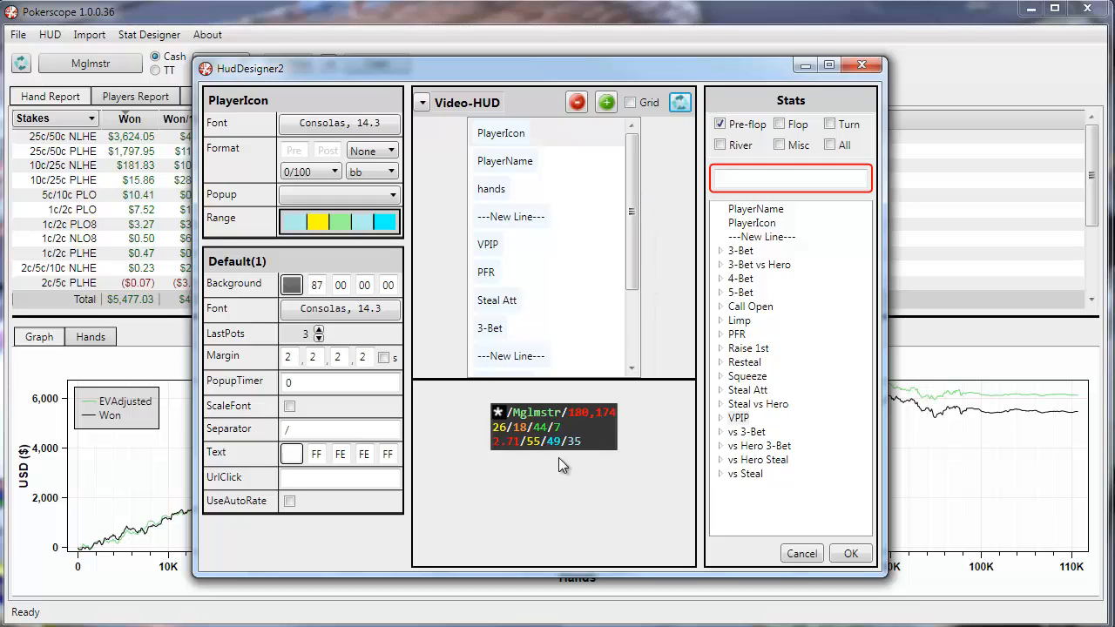
- Remove VPIP from the HUD layout and add it back from the pre-flop stats just above PFR, refreshing the preview
click(485, 244)
key(Delete)
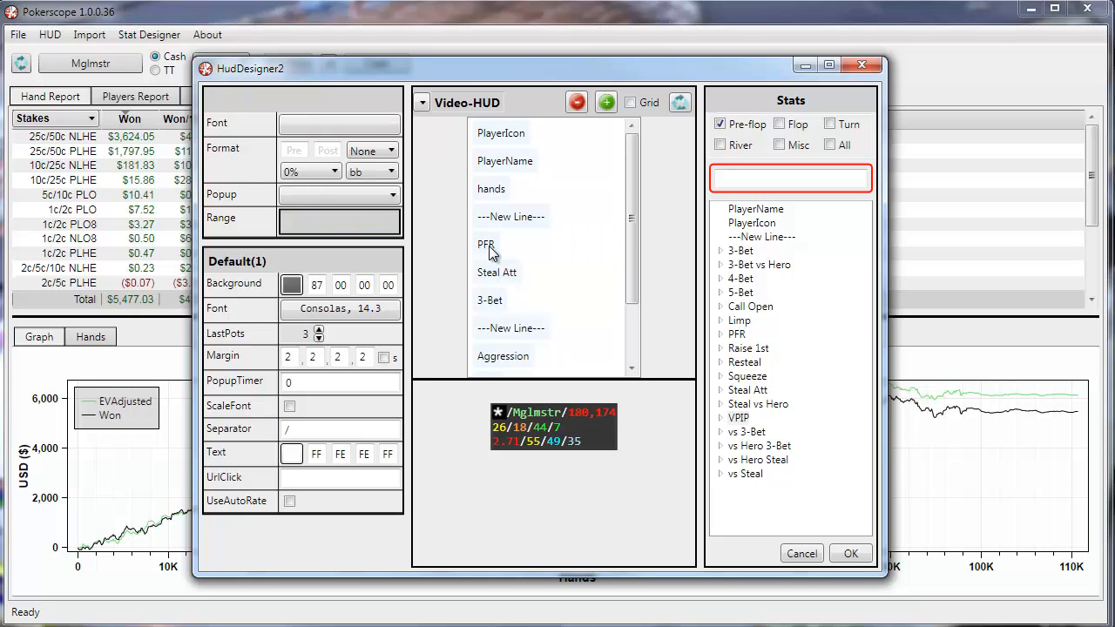
click(679, 102)
drag(743, 423, 502, 233)
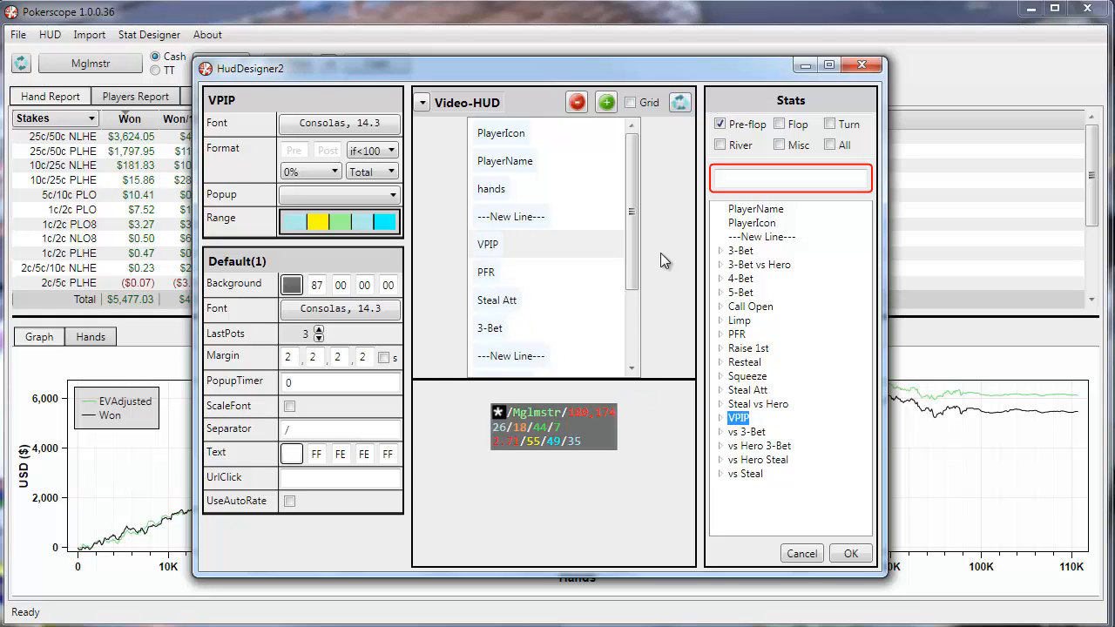
click(679, 102)
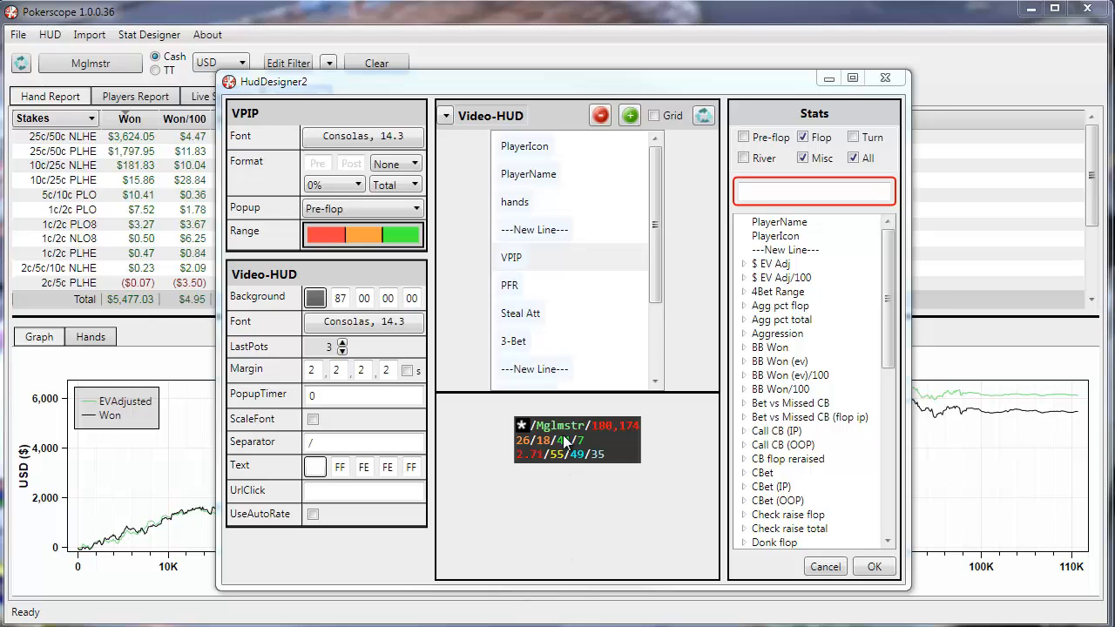
- Add a new line to the end of the HUD layout, below the WTSD stat
drag(800, 252, 579, 384)
drag(653, 274, 656, 406)
drag(558, 259, 554, 382)
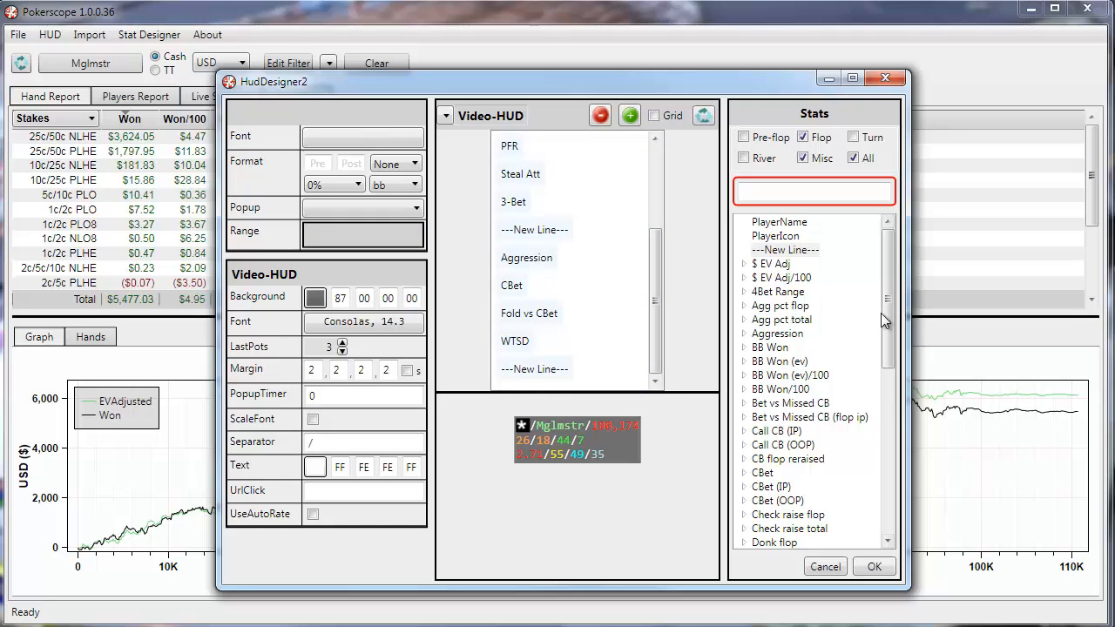
- Add the stats WTSD, W$WSF and W$SD, in that order, after the final new line of the layout
drag(889, 310, 914, 577)
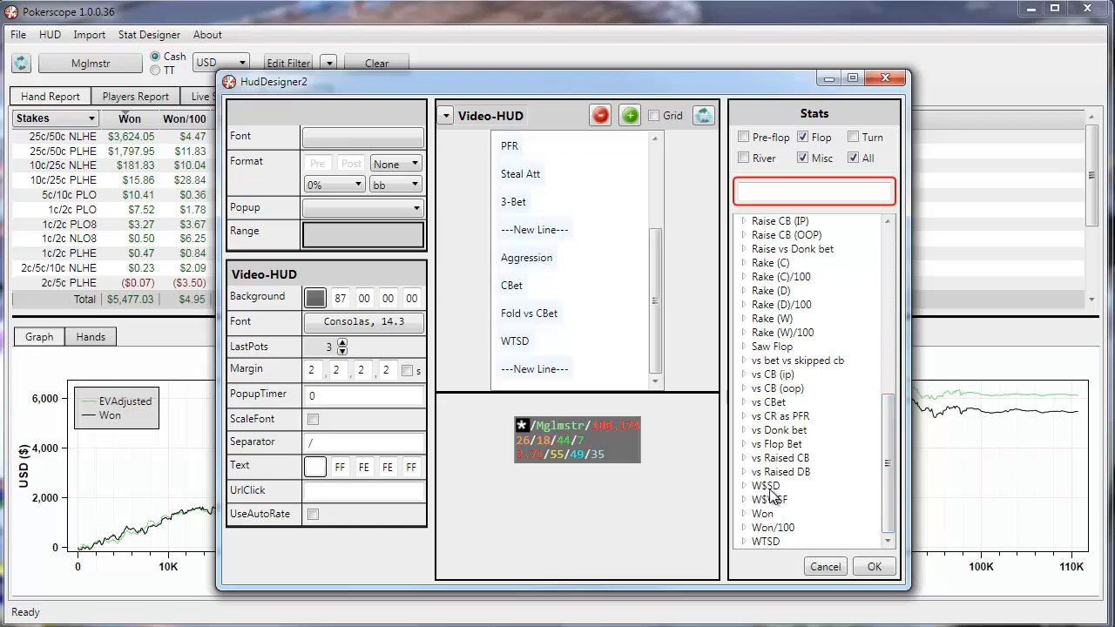
drag(765, 485, 558, 393)
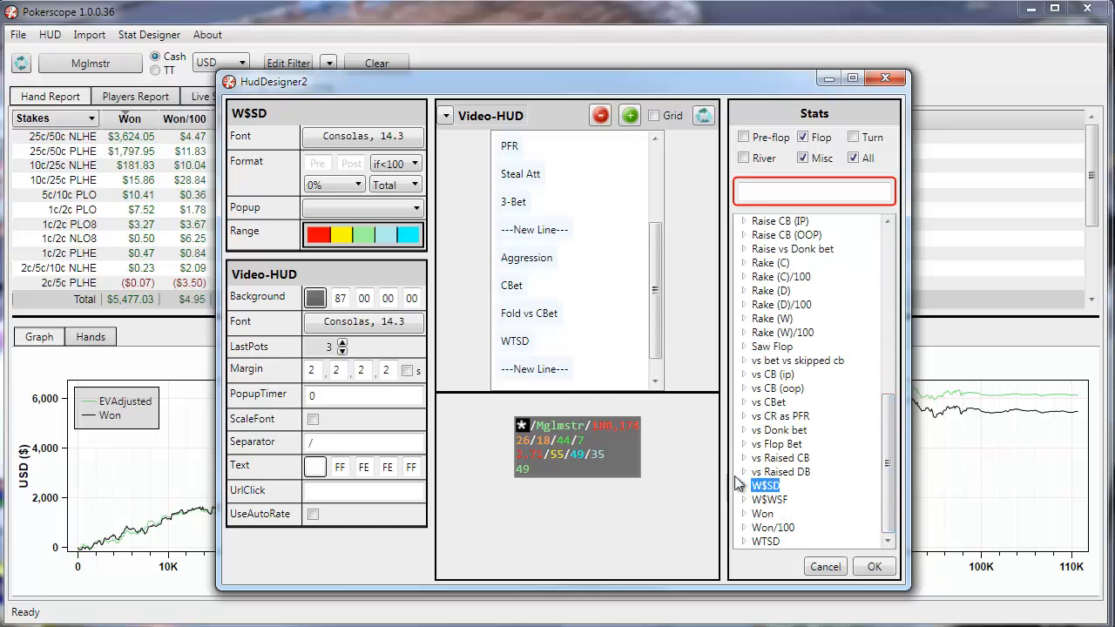
drag(767, 500, 568, 381)
drag(769, 542, 549, 385)
drag(655, 307, 667, 376)
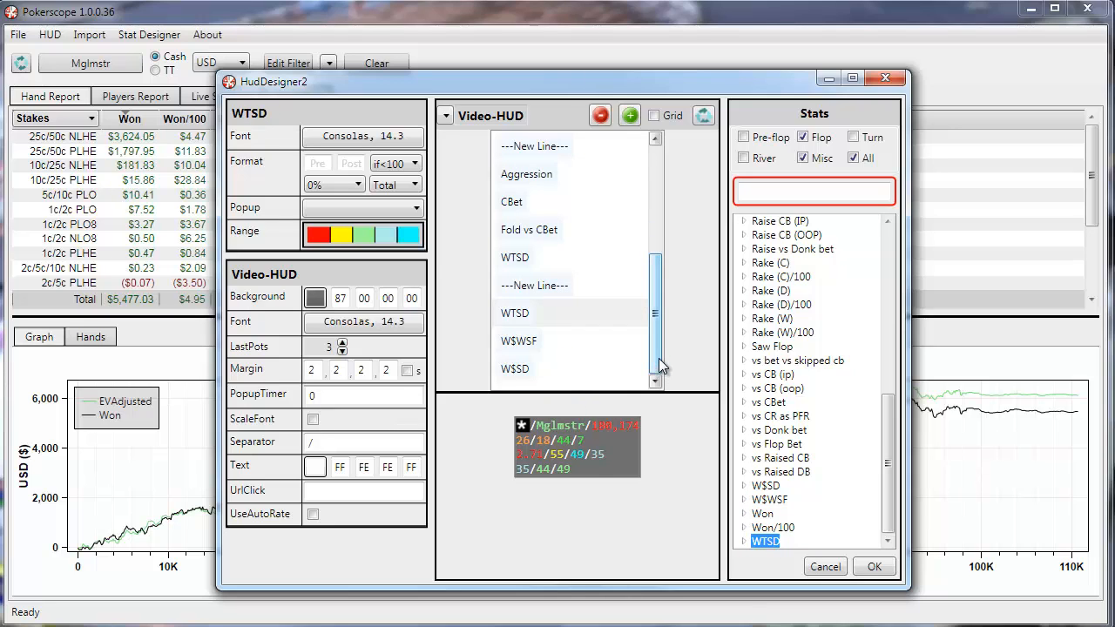
- Set the first (red) color range threshold of the VPIP stat to 15
scroll(659, 369, up, 3)
click(512, 257)
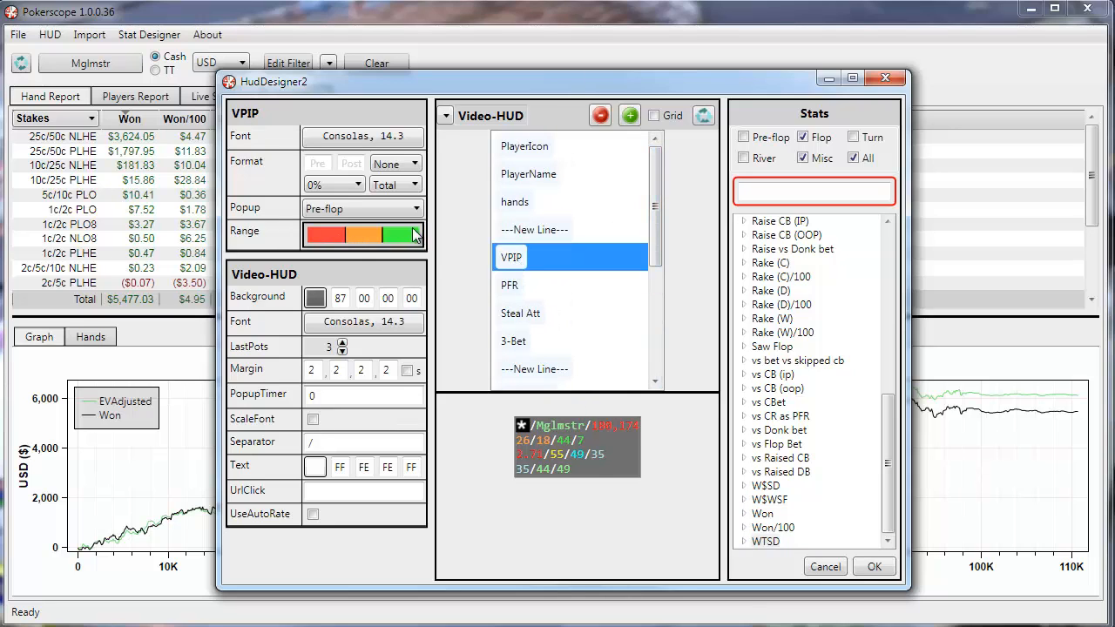
click(365, 237)
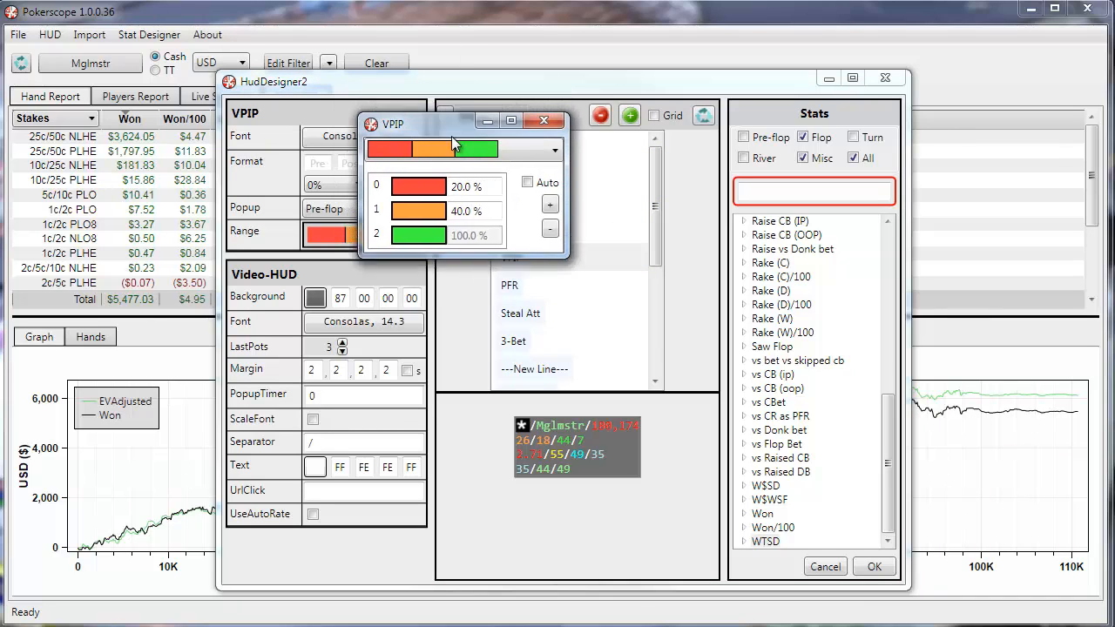
double_click(495, 208)
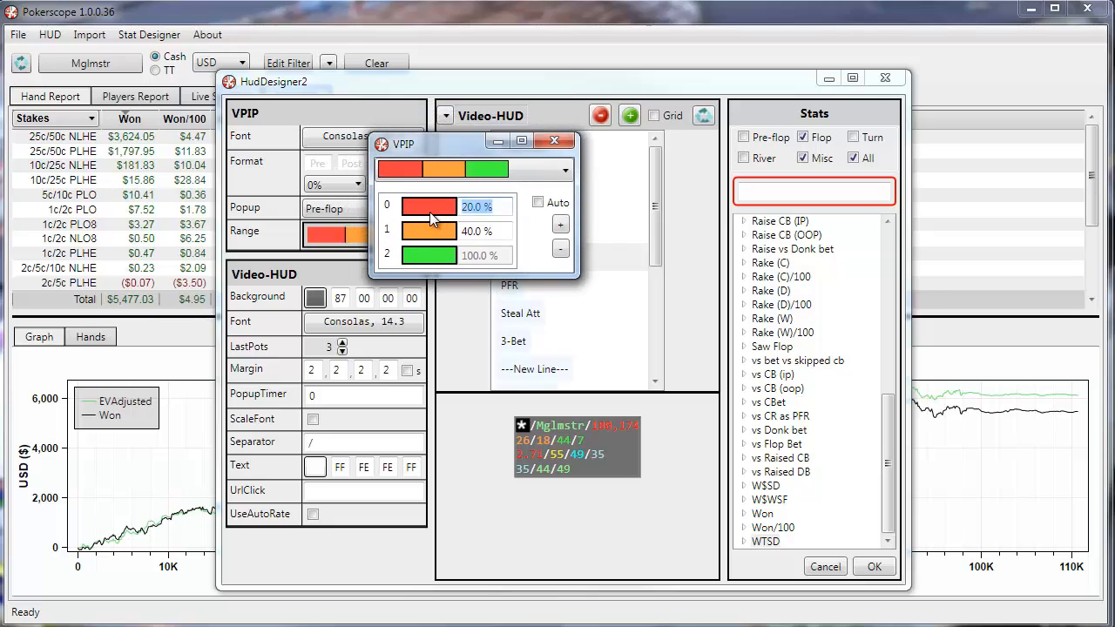
text(15)
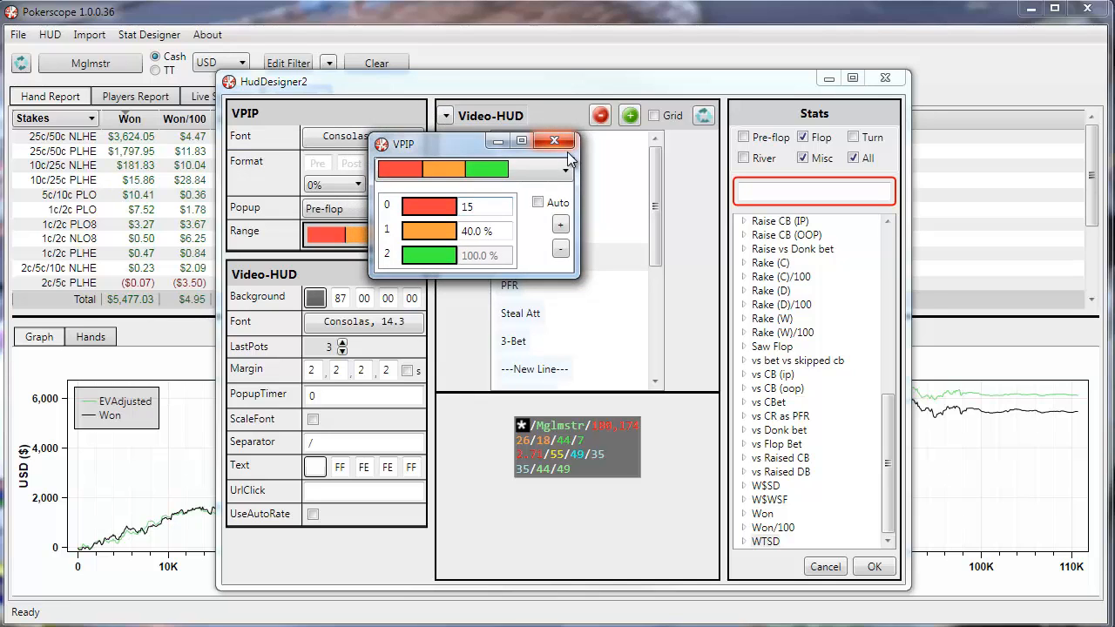
click(554, 141)
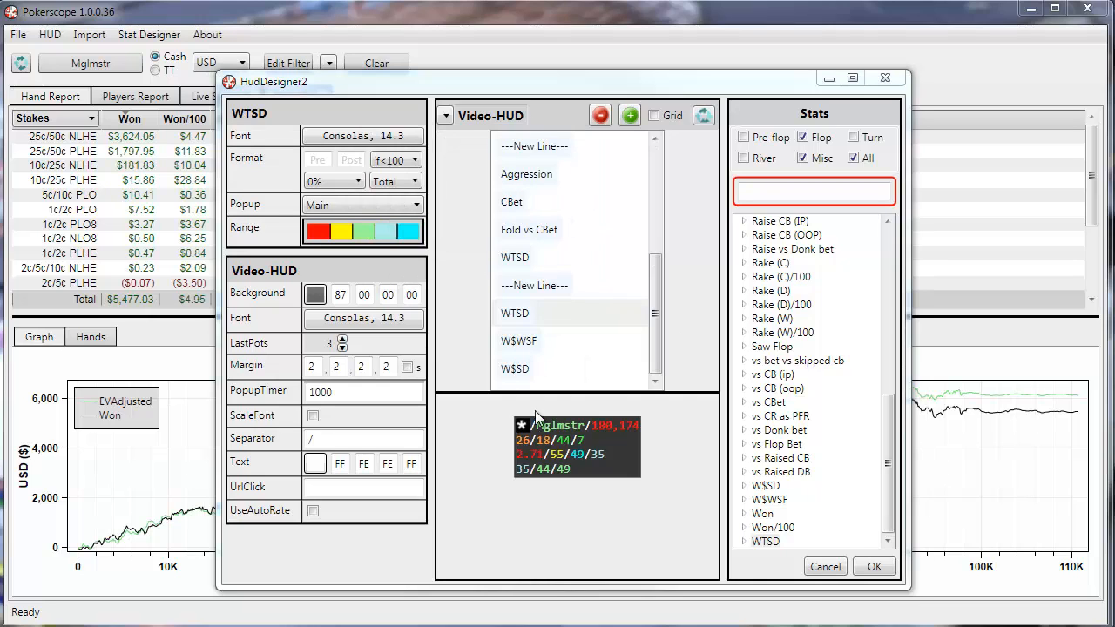
- Set the font size of the WTSD stat on the last HUD line to 22 and refresh the preview
click(533, 343)
click(530, 317)
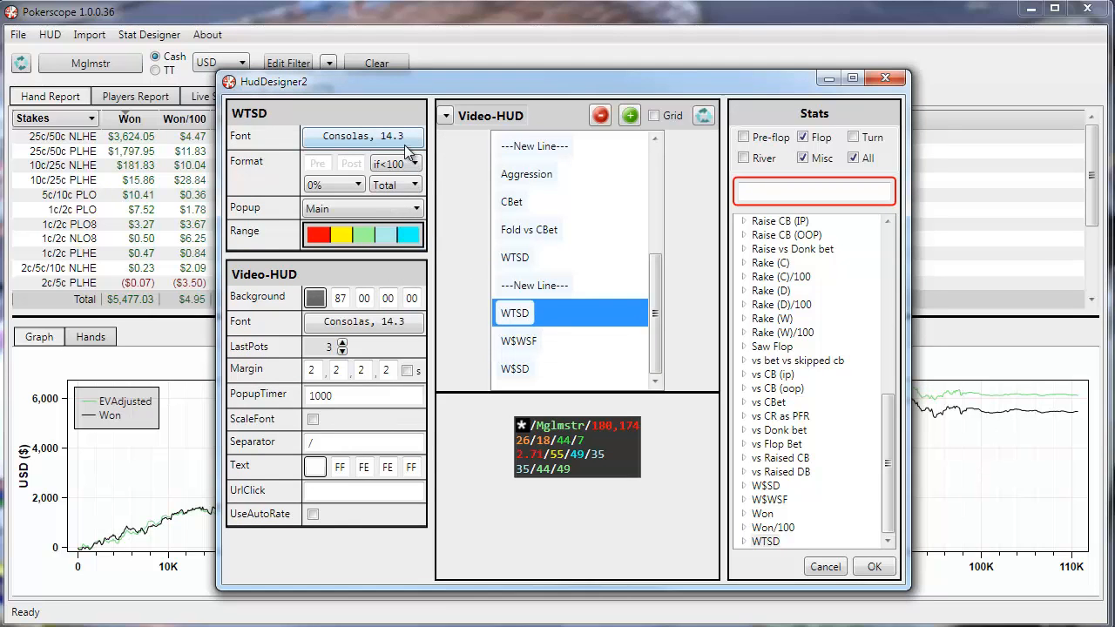
click(401, 139)
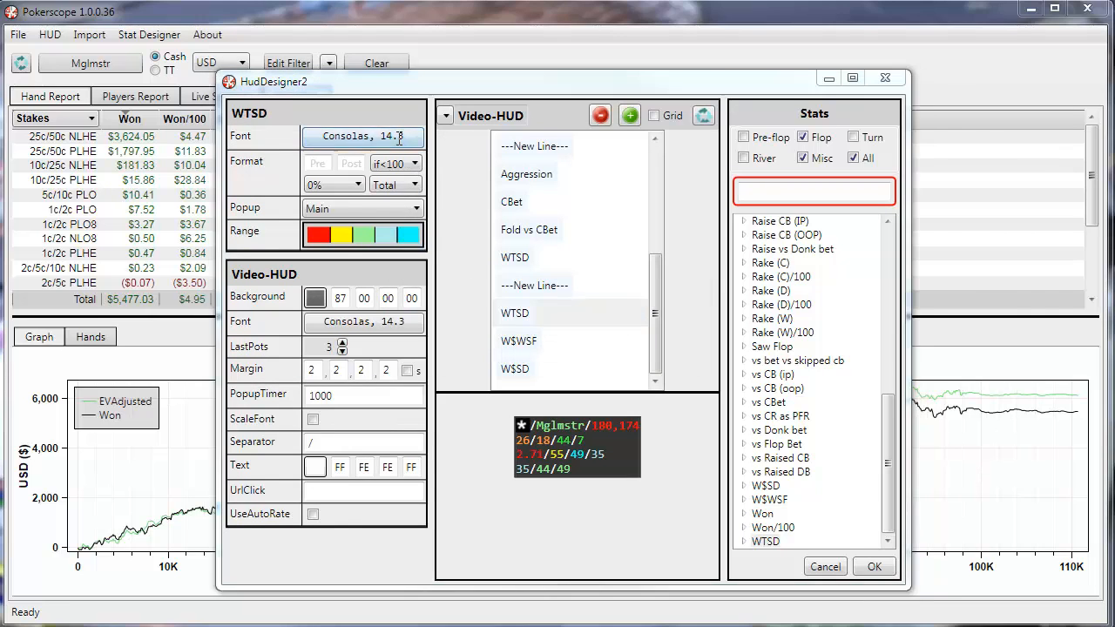
click(598, 197)
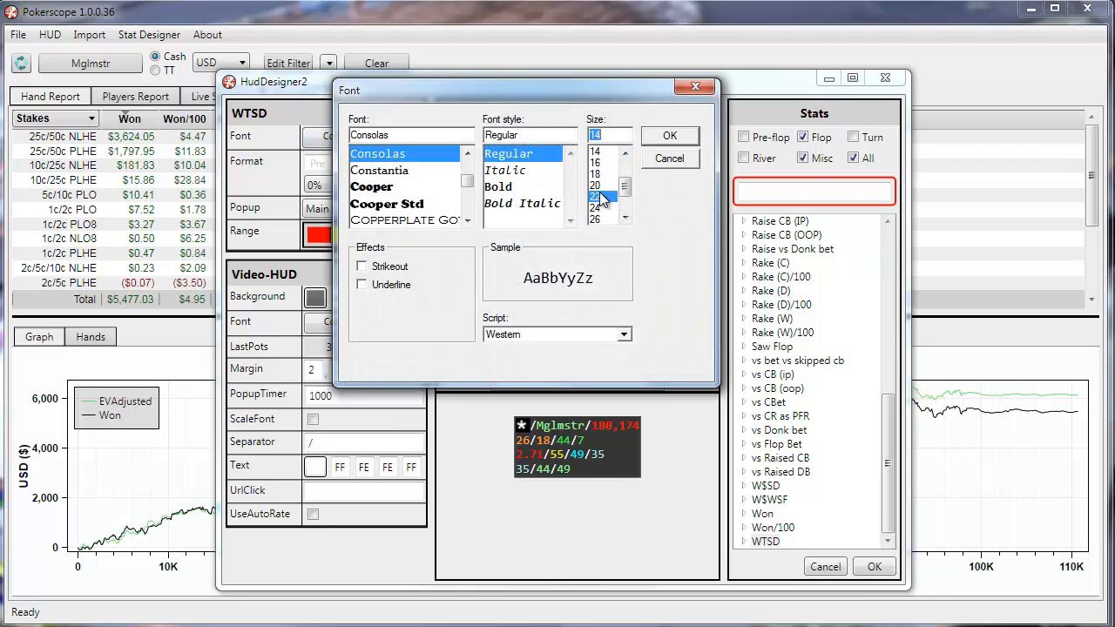
click(673, 139)
click(703, 115)
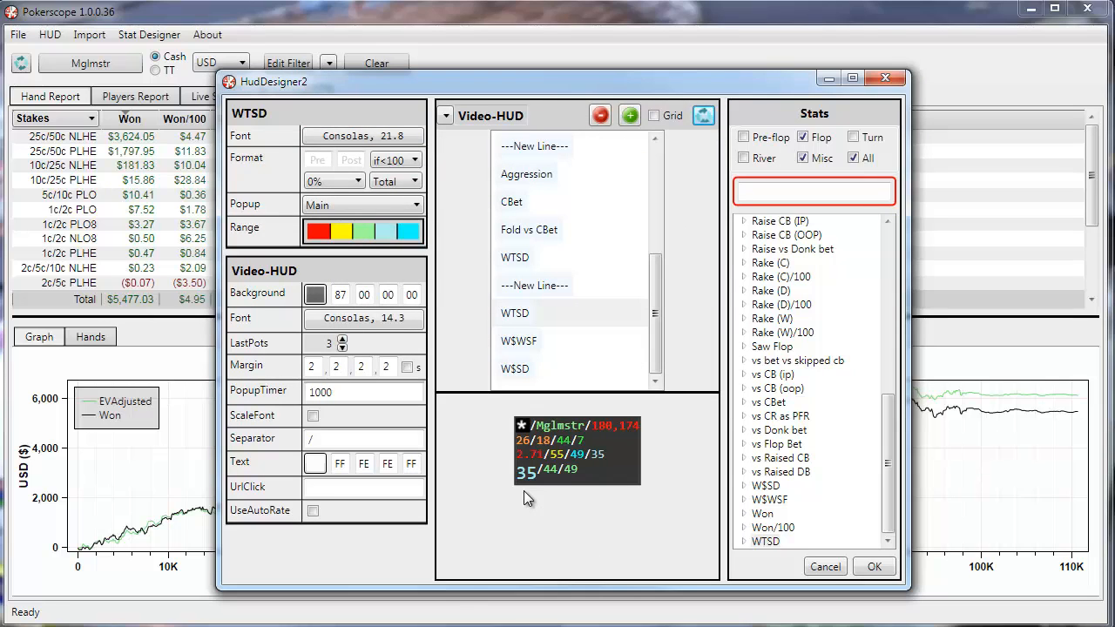
- Give the last line's WTSD stat the prefix "WTSD" and set its sample count display to Always, refreshing the preview
click(327, 161)
text(WTSD)
click(702, 117)
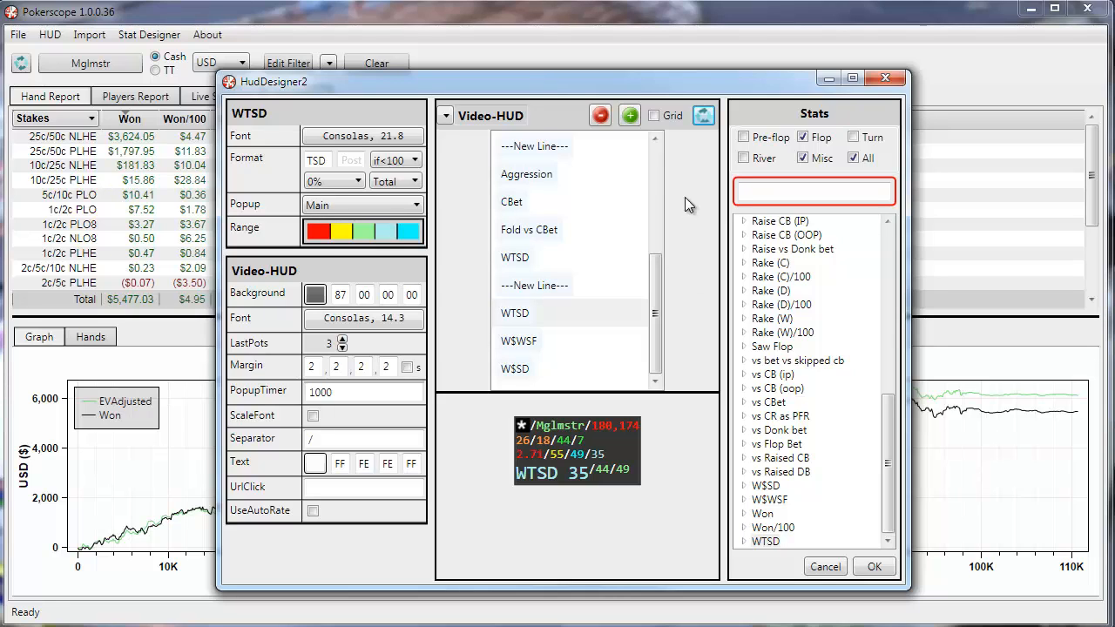
click(408, 161)
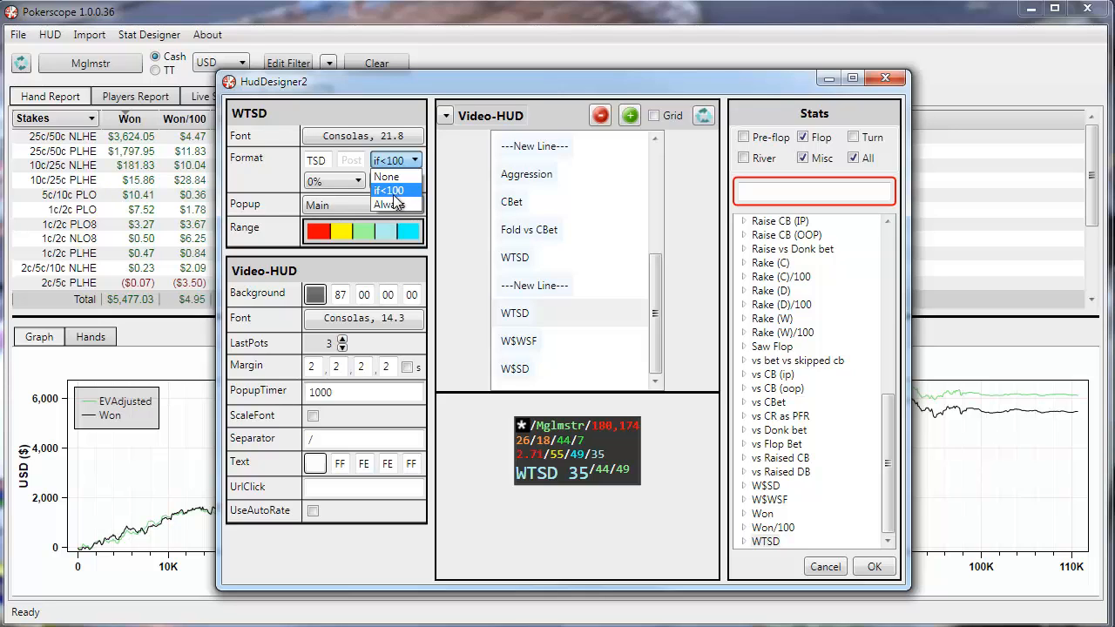
click(389, 205)
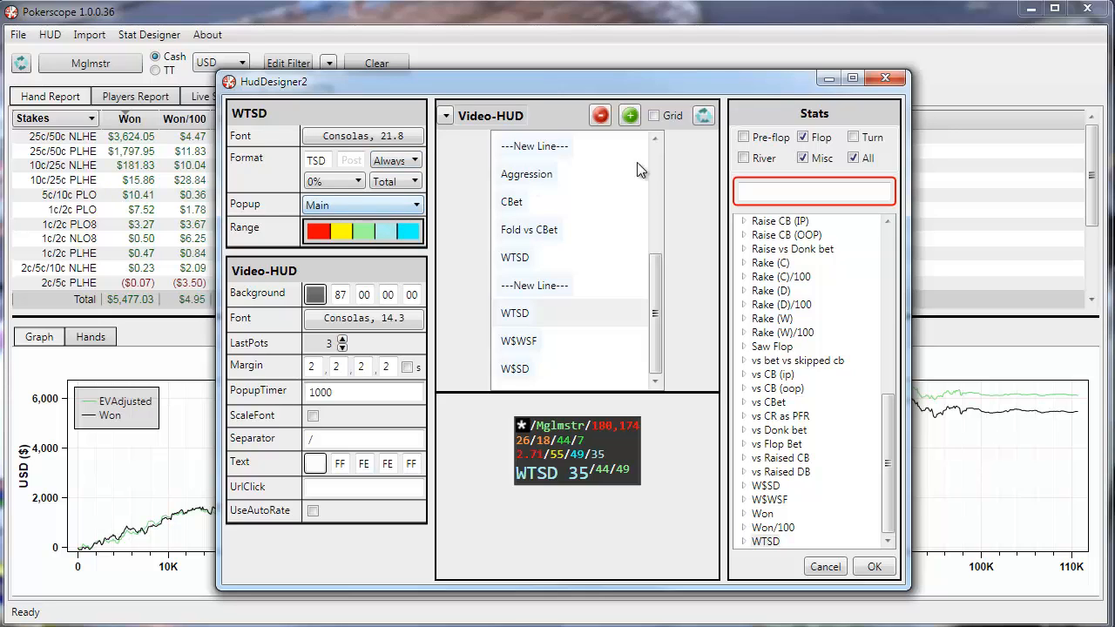
click(704, 115)
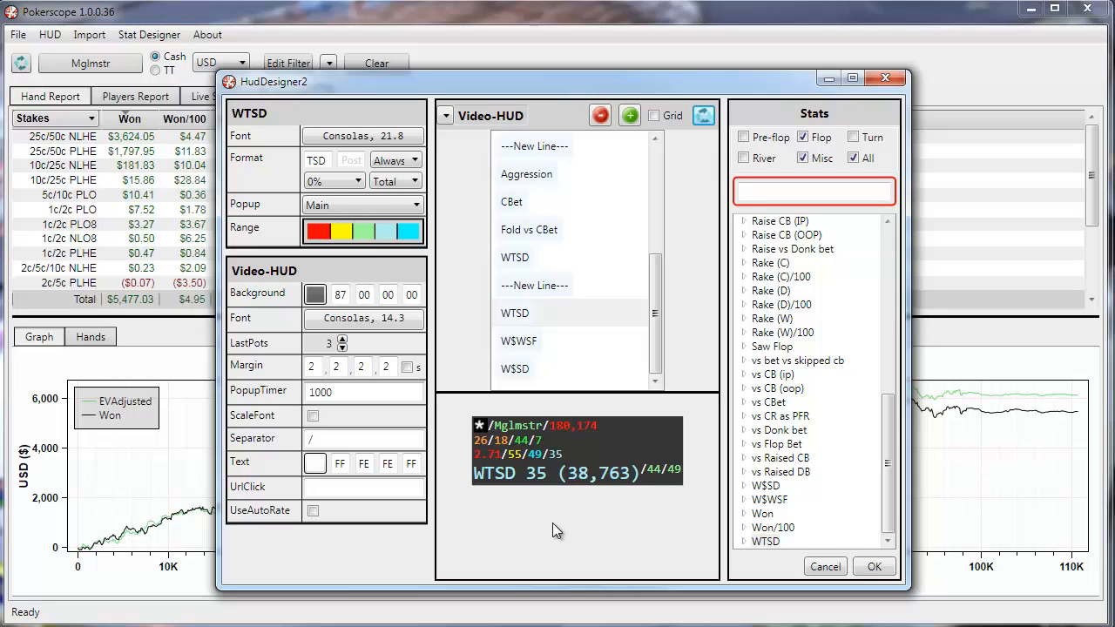
- Choose Main as the popup for the WTSD stat on the last HUD line
click(374, 211)
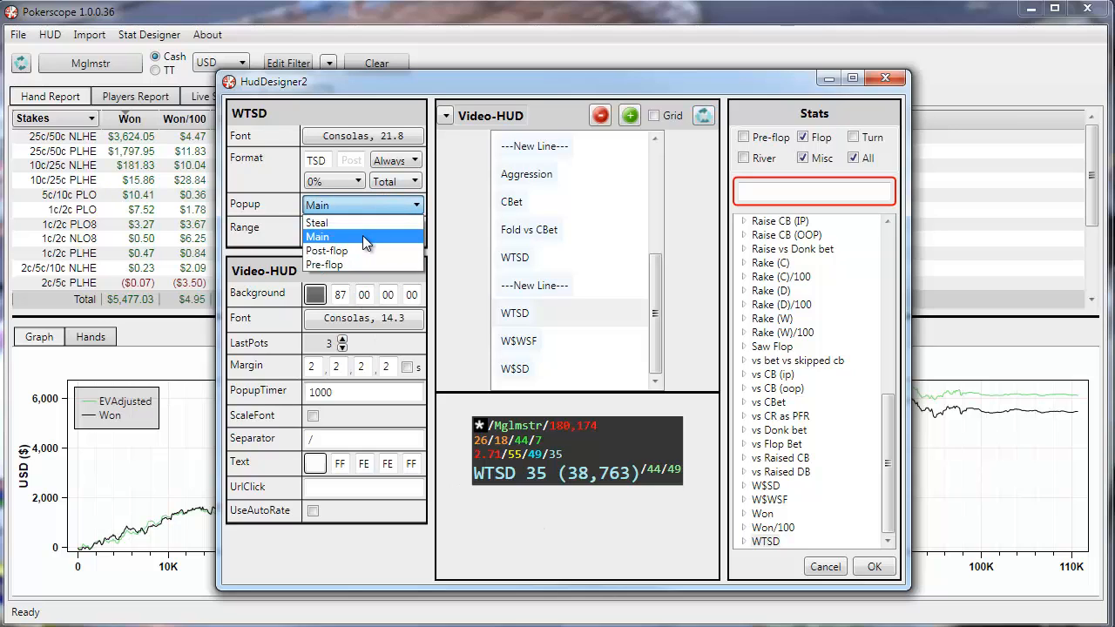
click(362, 236)
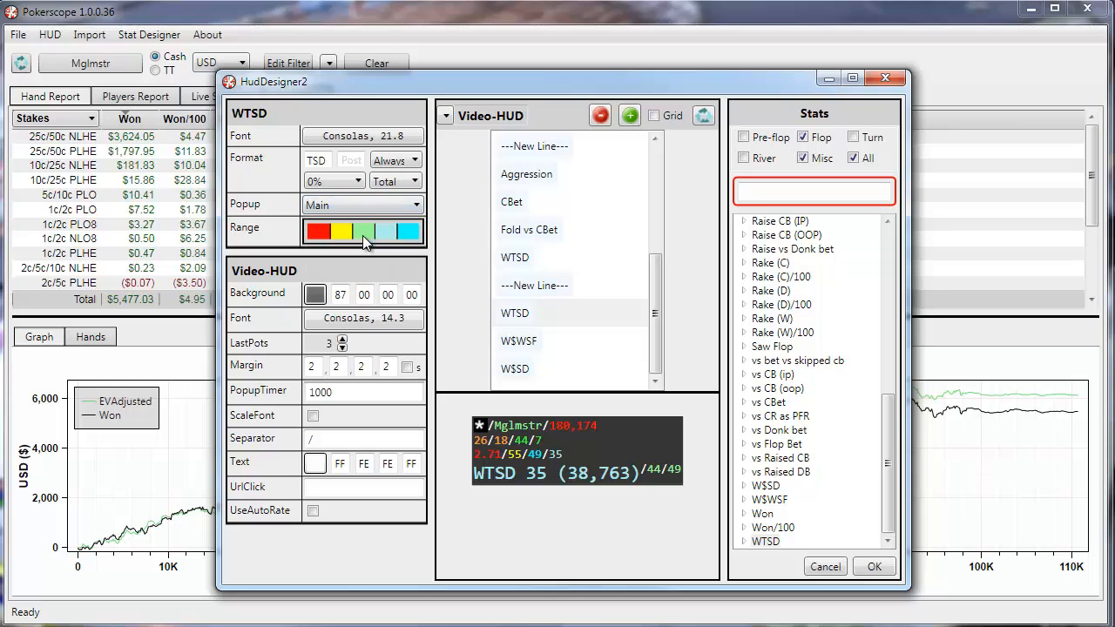
click(548, 316)
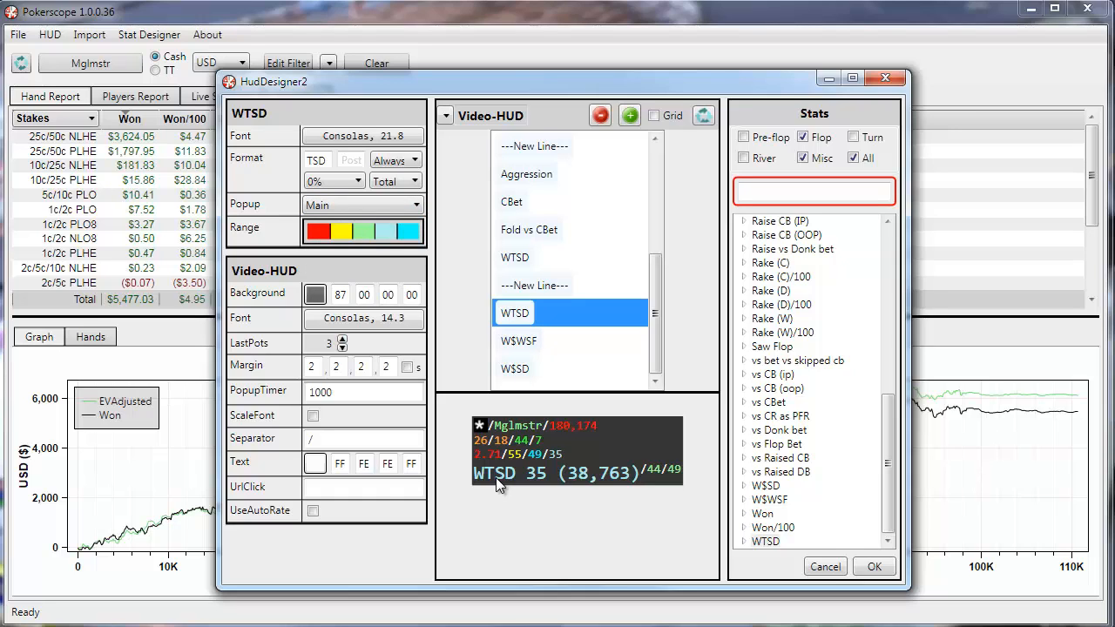
mouse_move(496, 478)
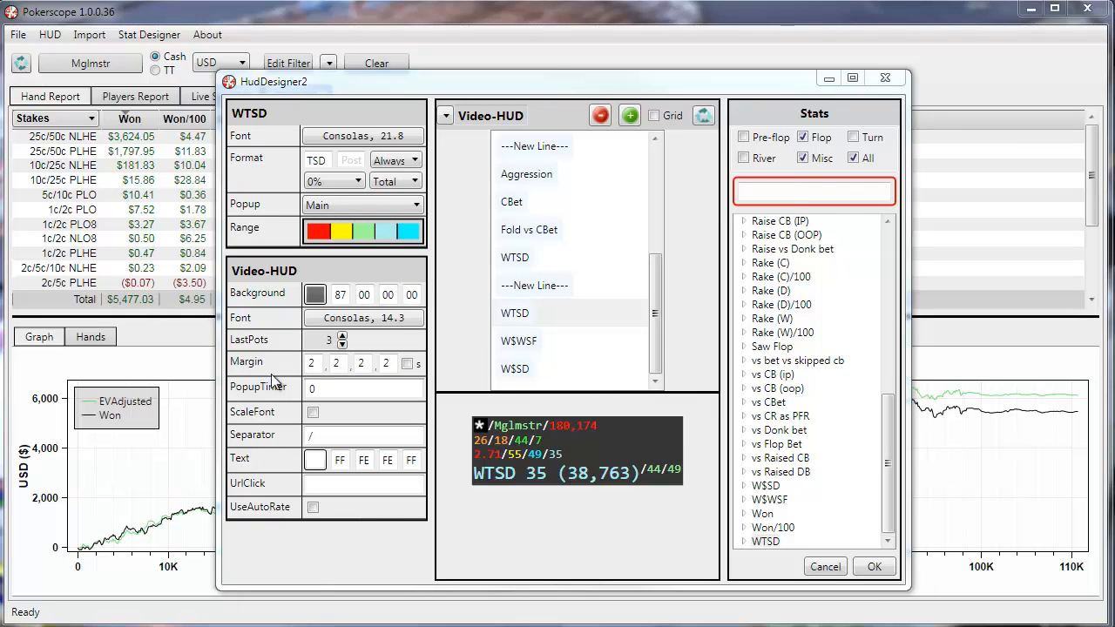
- Set the HUD background color to opaque black (#FF000000)
click(316, 294)
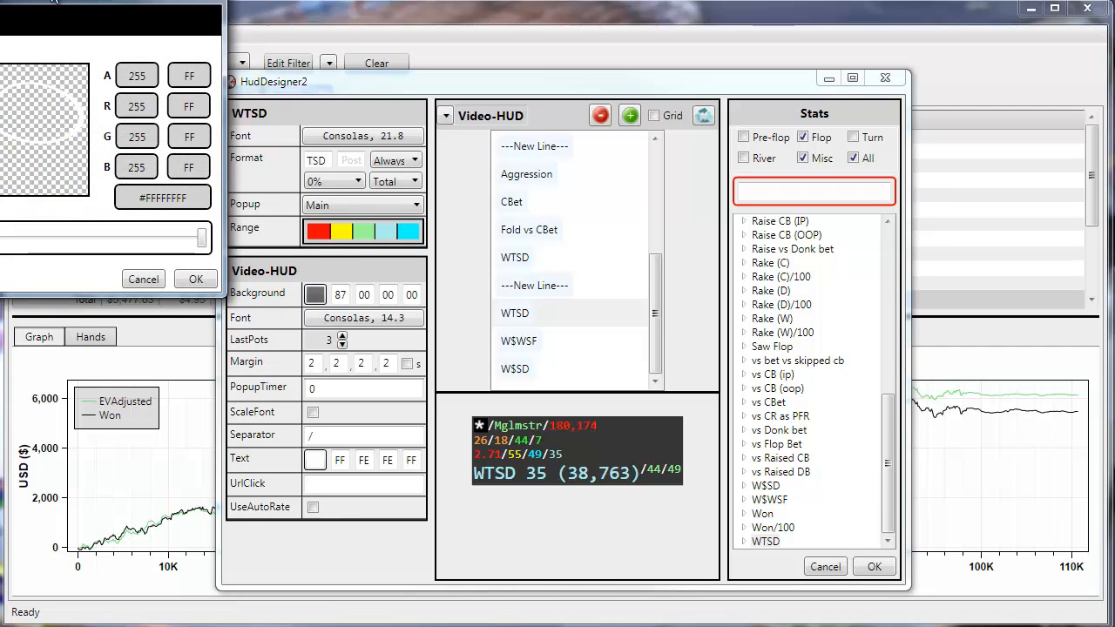
drag(54, 0, 307, 96)
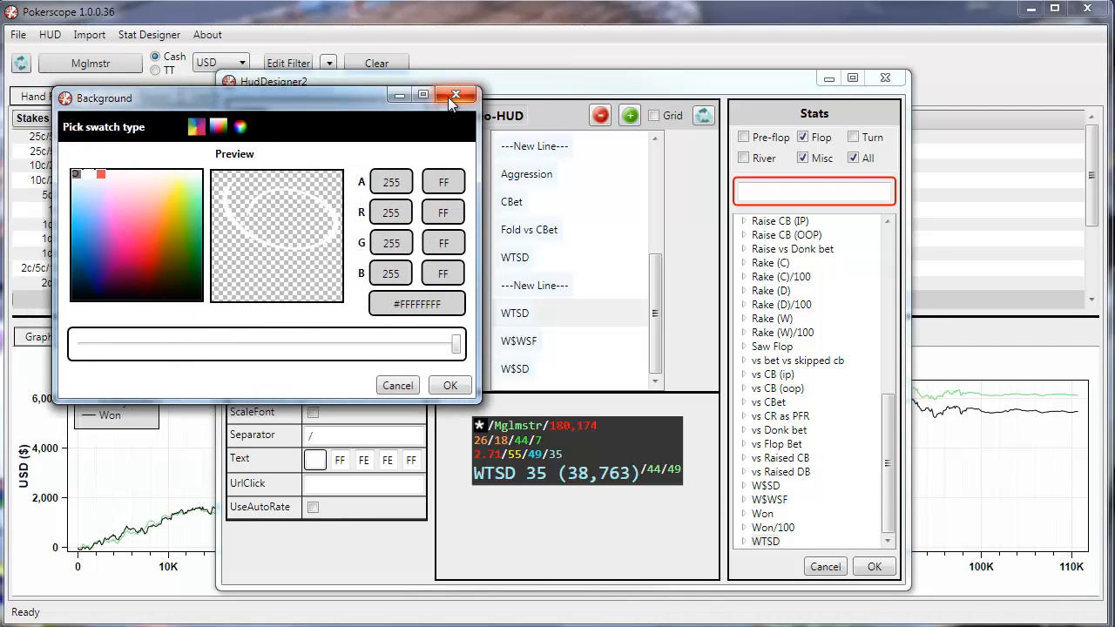
mouse_move(456, 346)
mouse_down()
mouse_move(312, 357)
mouse_move(461, 351)
mouse_up()
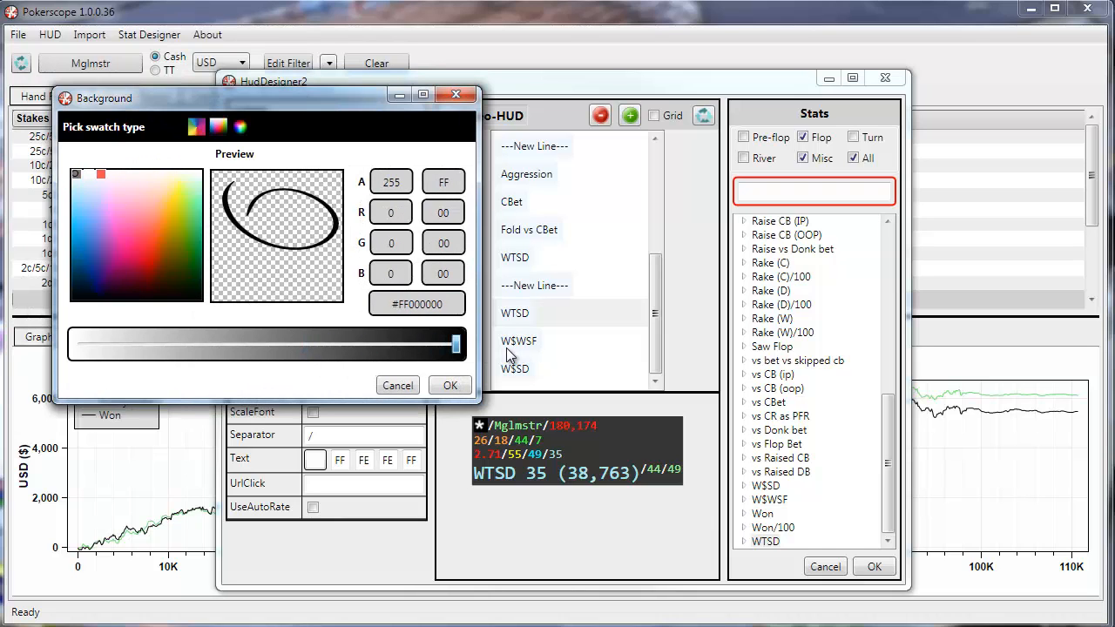
click(469, 96)
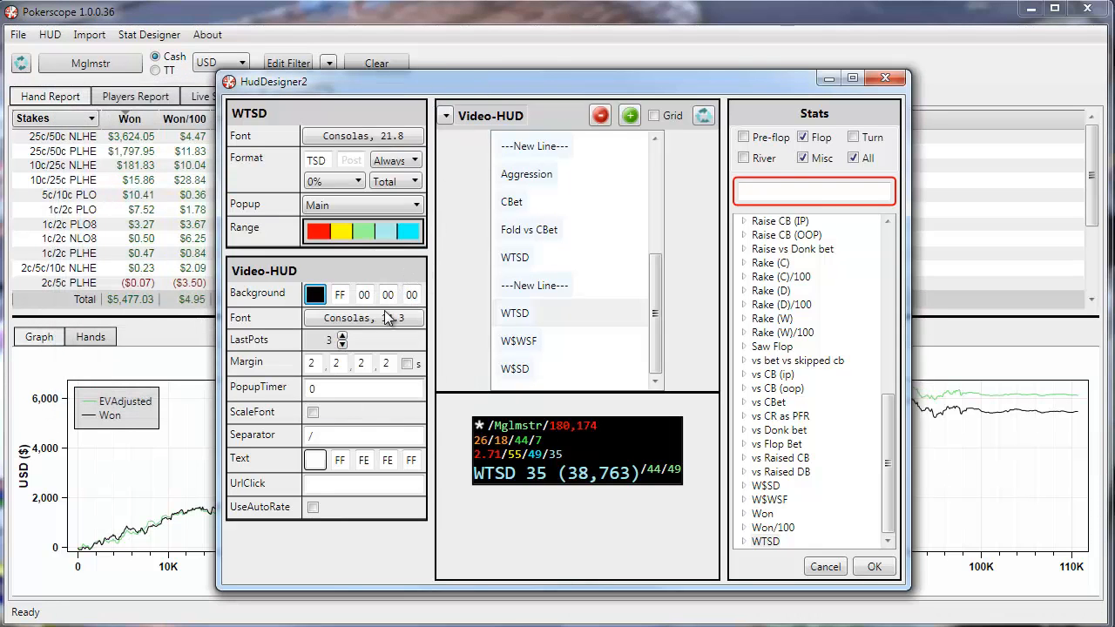
- Confirm Consolas Regular 14 as the Video-HUD font and apply it to all stats
click(388, 321)
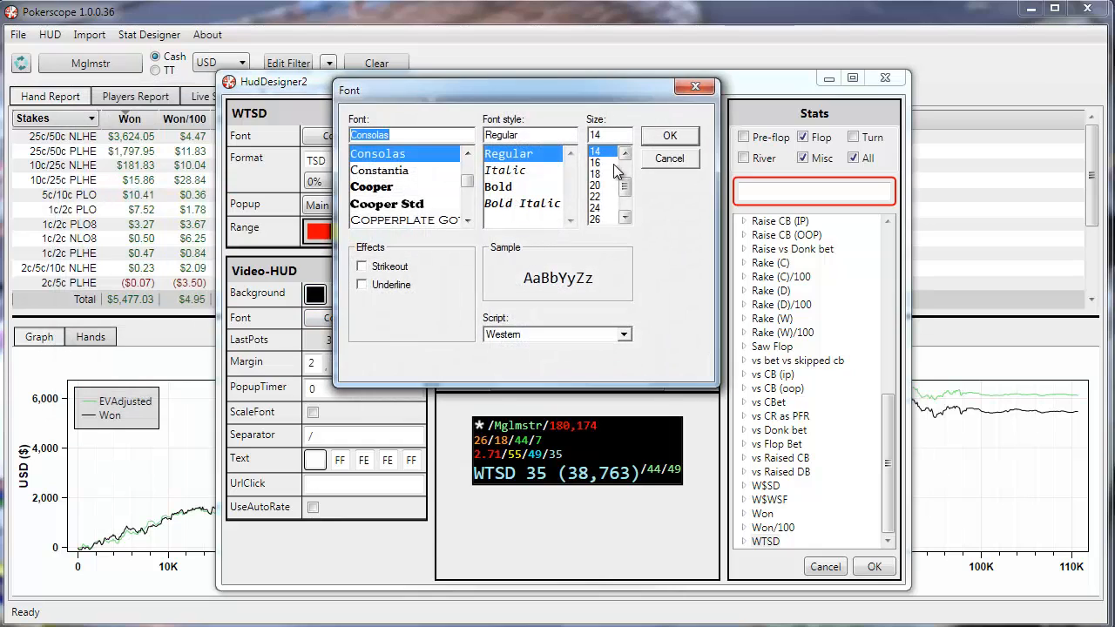
click(665, 138)
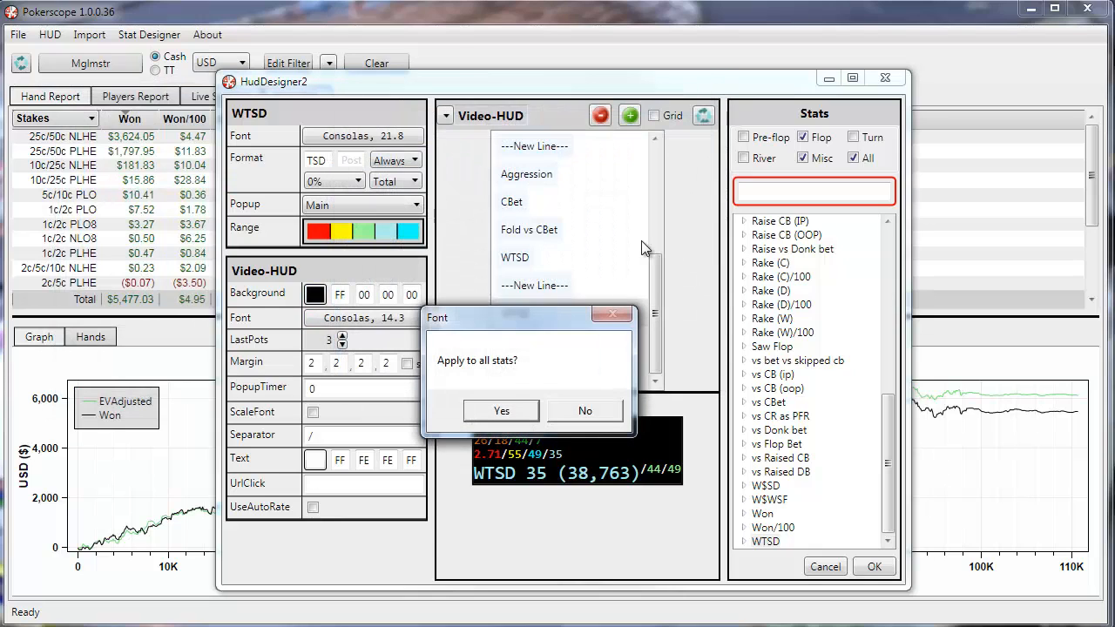
click(512, 422)
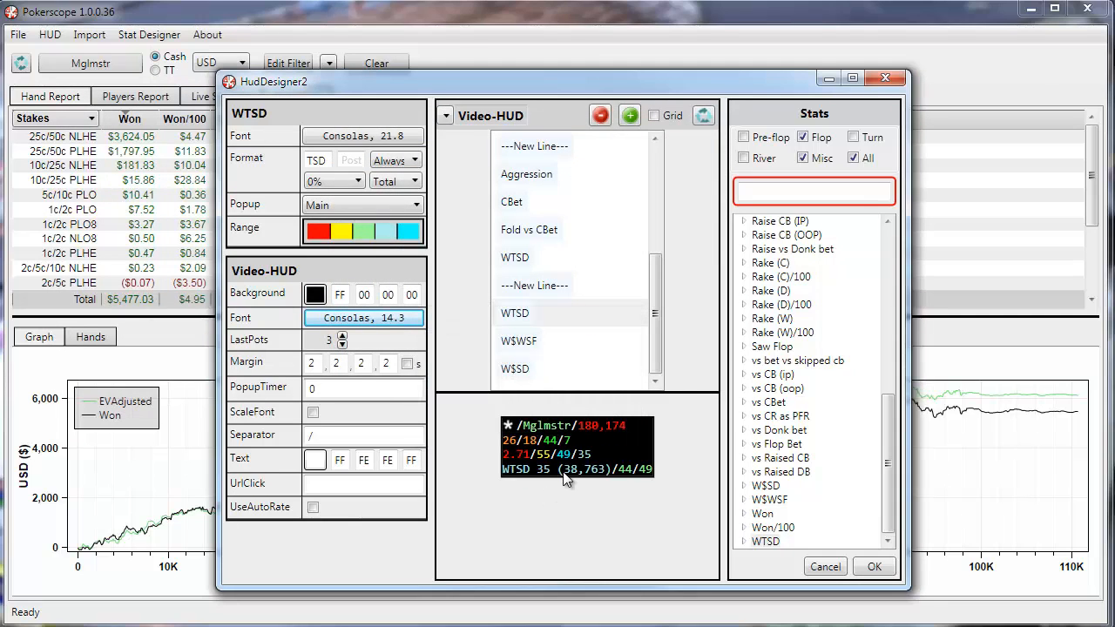
- Set the first margin value of the Video-HUD to 20 and refresh the preview
click(318, 364)
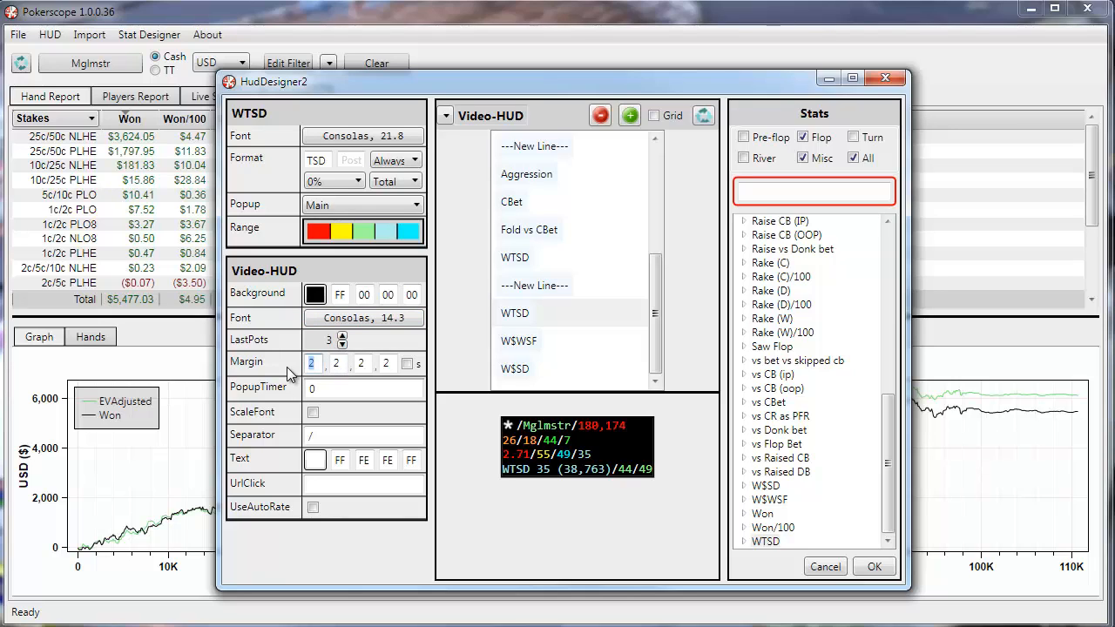
text(20)
click(704, 115)
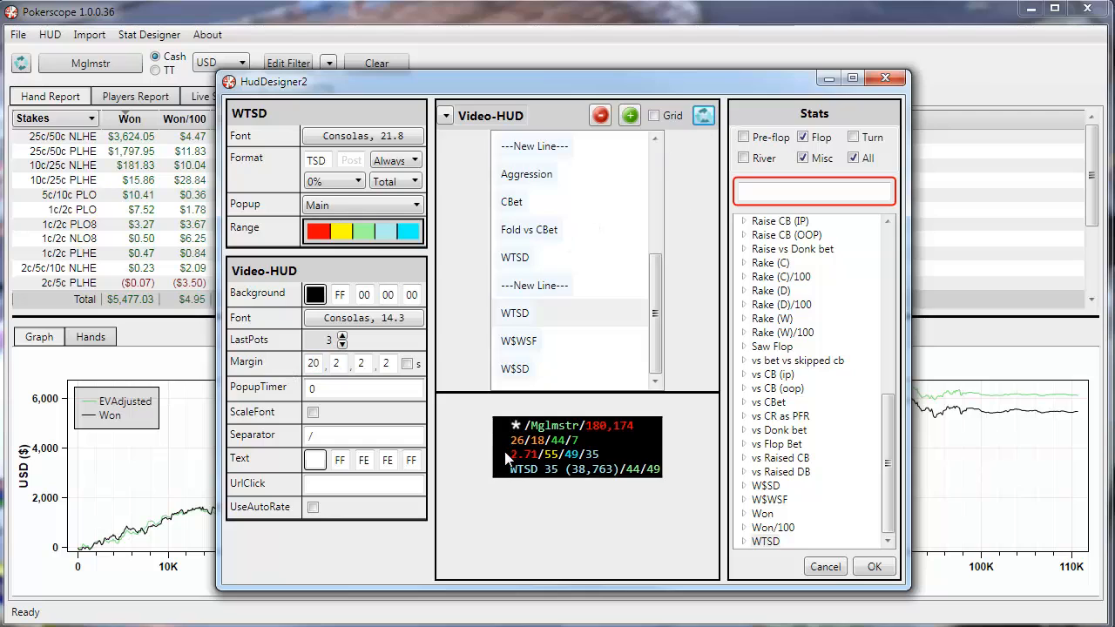
- Set the HUD's PopupTimer to 1000, refresh the preview and check the popup on its last line
click(329, 392)
text(1000)
click(704, 115)
mouse_move(541, 475)
- Try the ScaleFont option on the HUD, turn it off again and refresh the preview
click(313, 412)
click(313, 412)
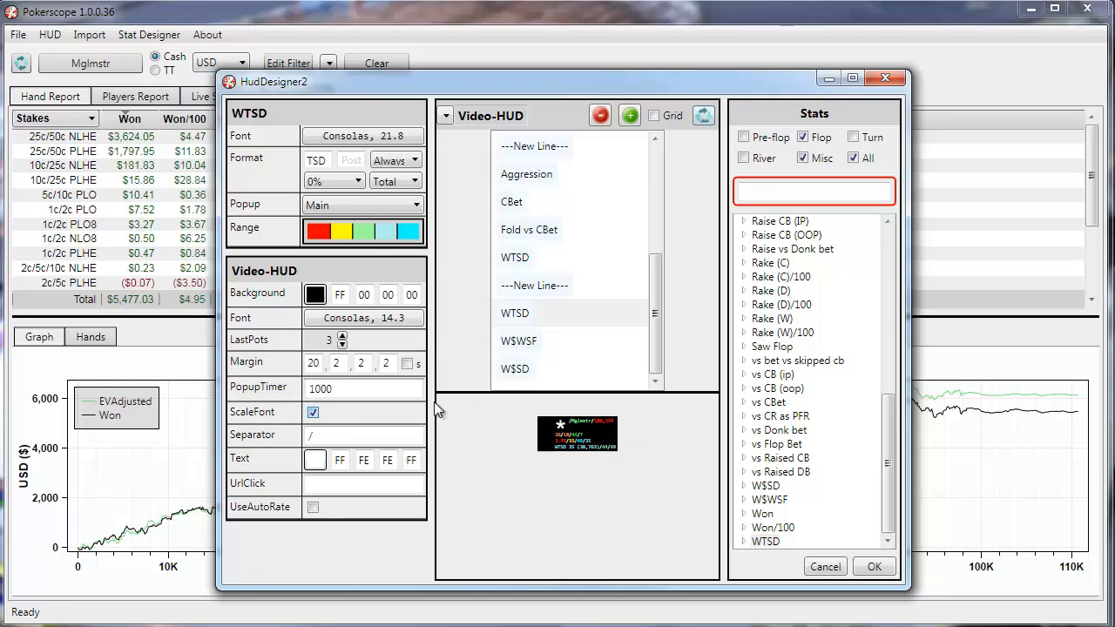
click(704, 117)
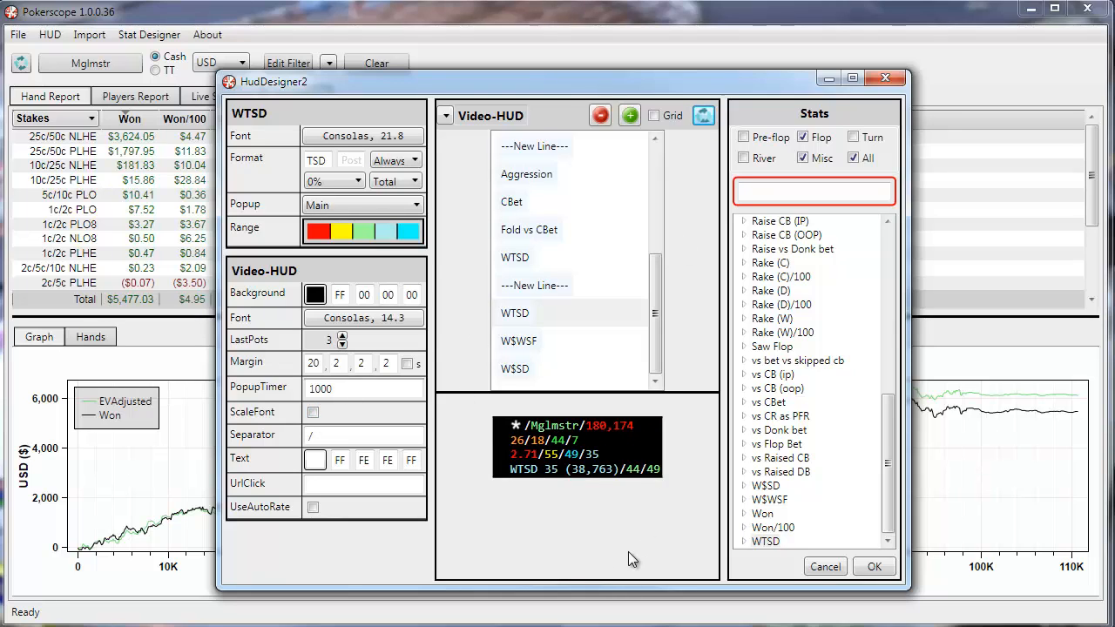
- Replace the HUD's stat separator with a hyphen (-) and refresh the preview
double_click(343, 434)
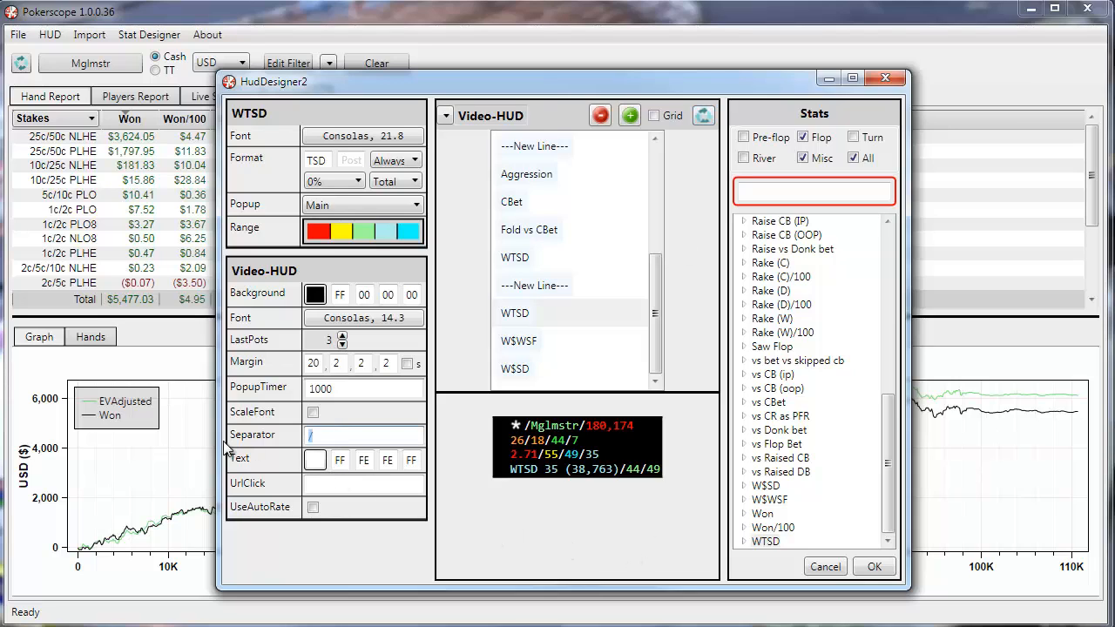
text(-)
click(707, 122)
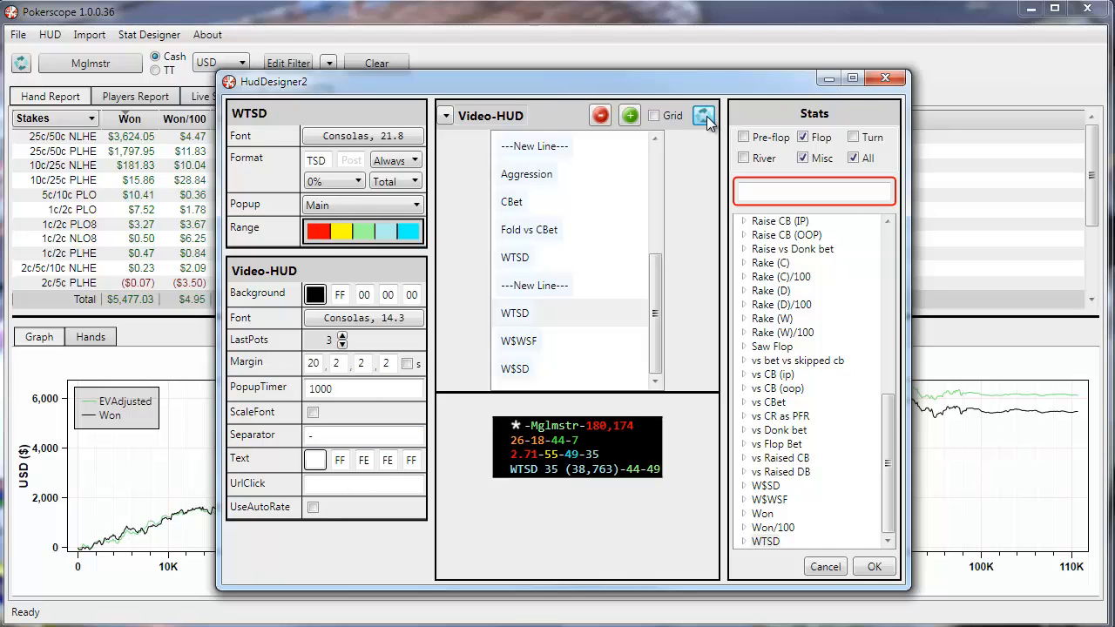
- Set the HUD's text color to dark orange-red (#FFB22B00)
click(315, 461)
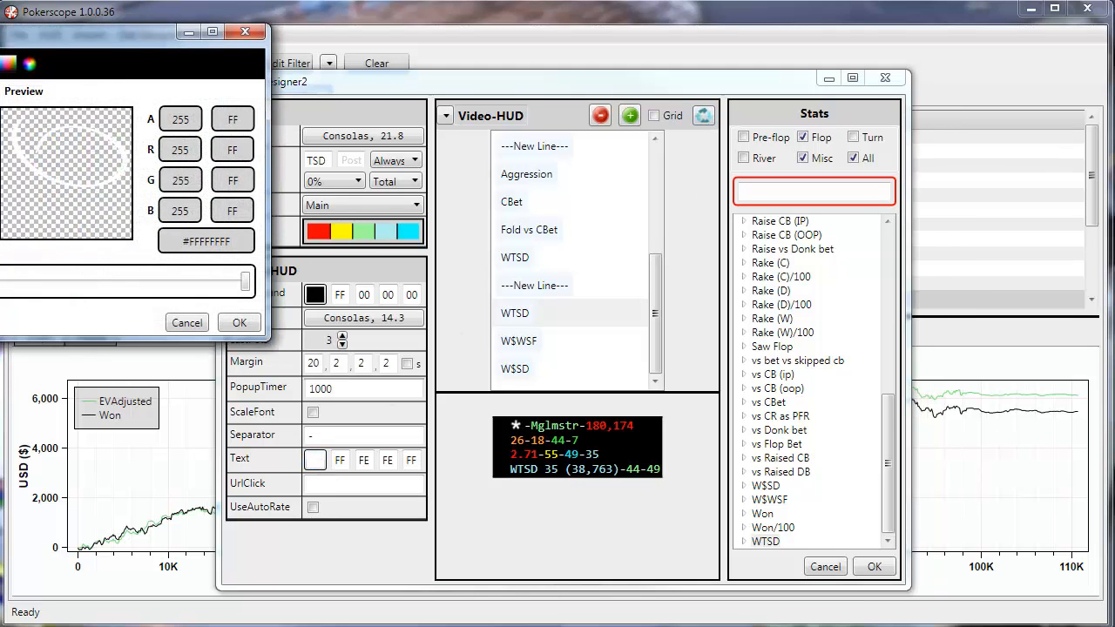
click(240, 321)
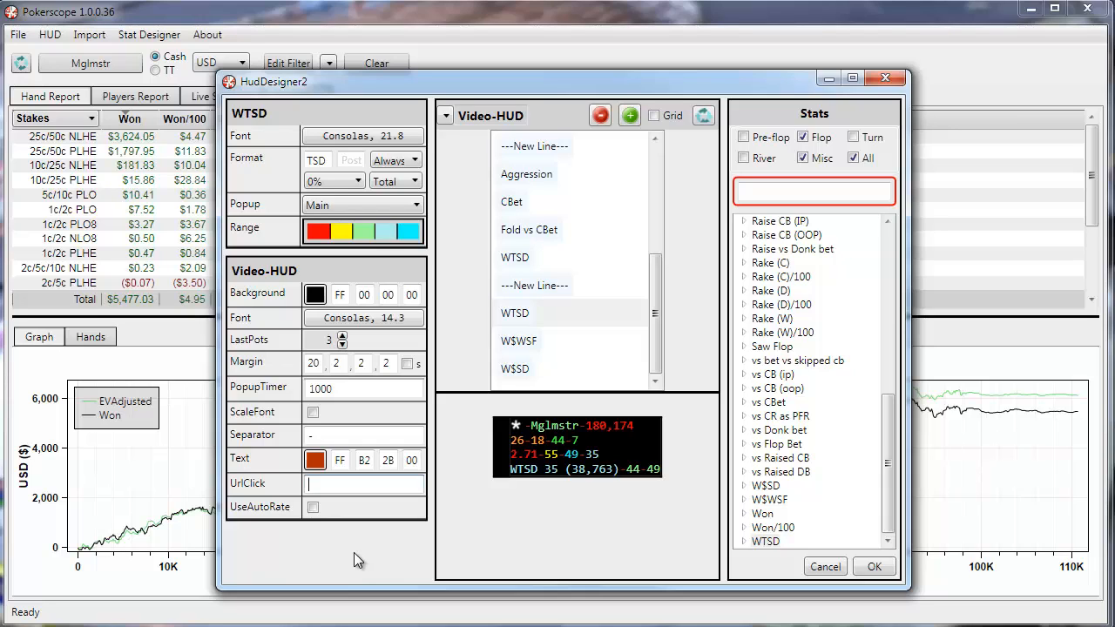
click(313, 507)
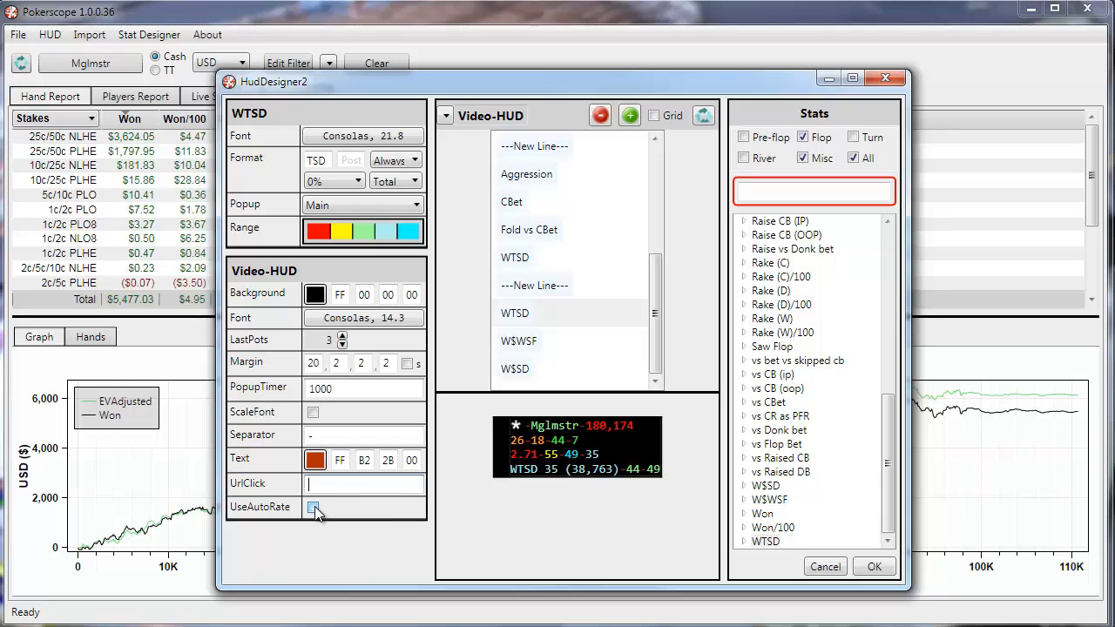